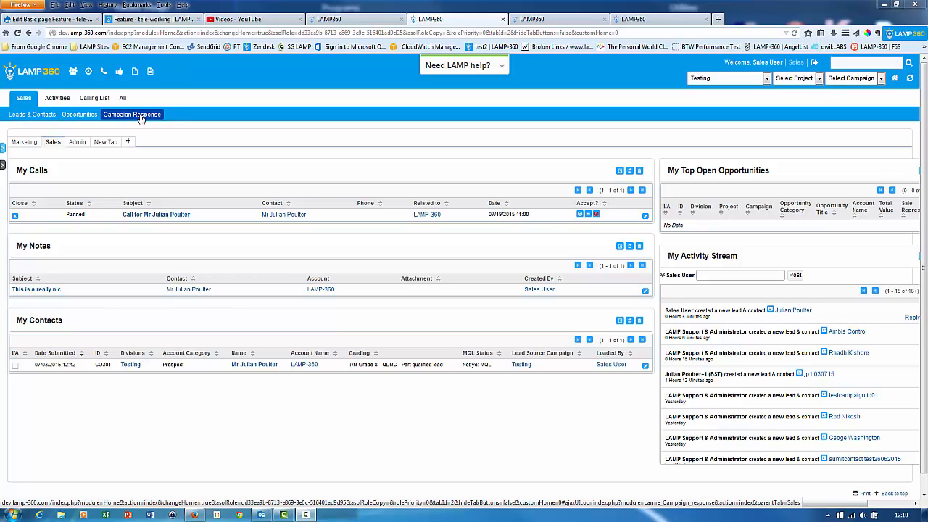
mouse_move(58, 102)
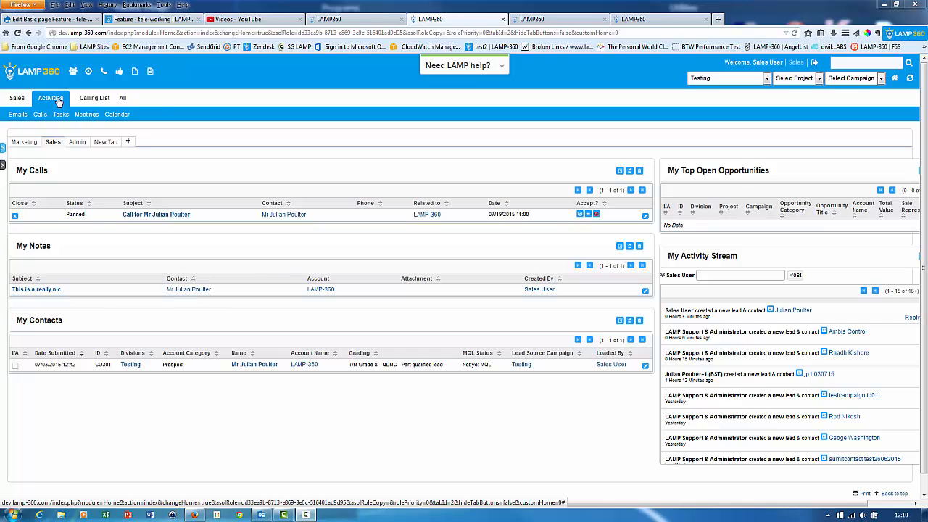
mouse_move(93, 100)
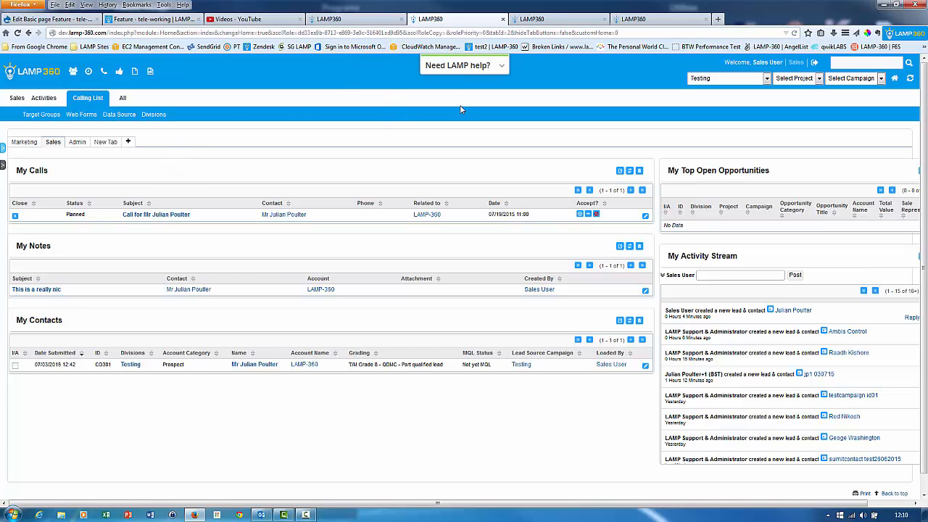
Open the Getting Started Sales walkthrough from the onboarding help, advance it to the Activity stream tip and close it.
left_click(503, 68)
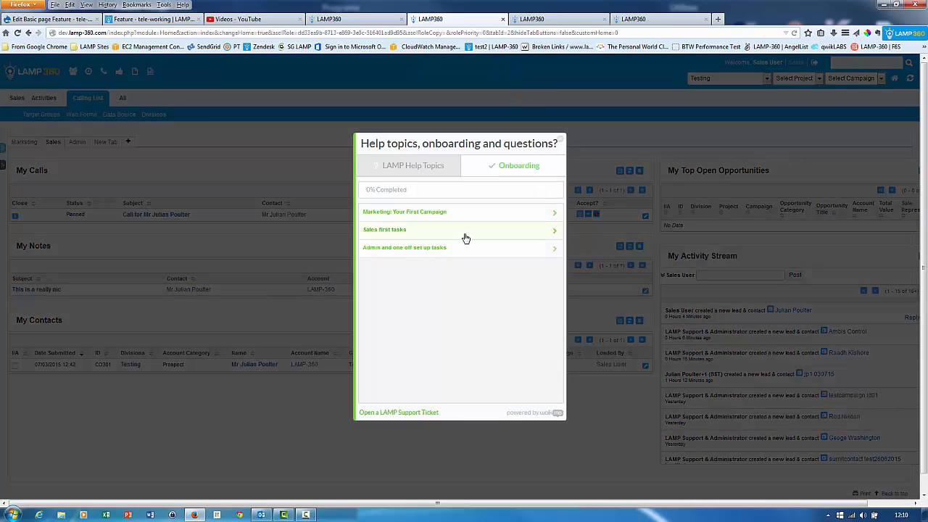
left_click(465, 239)
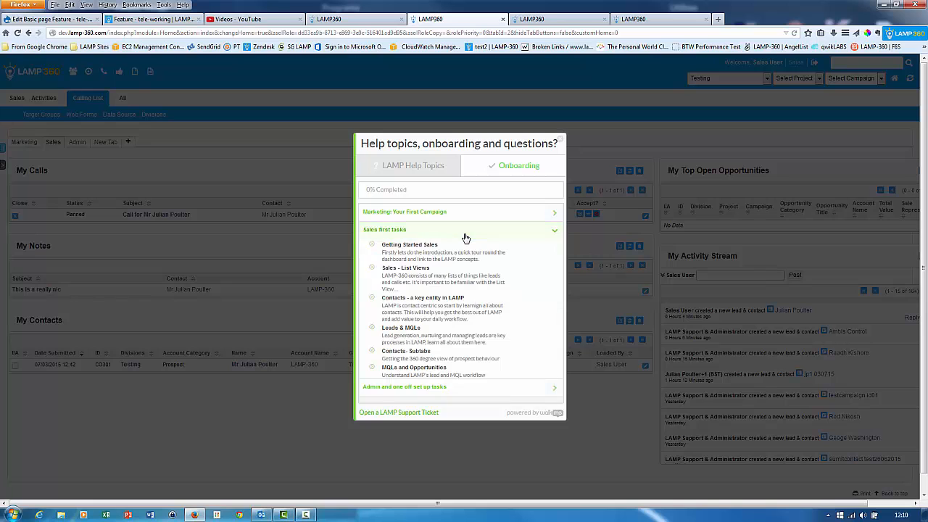
left_click(423, 247)
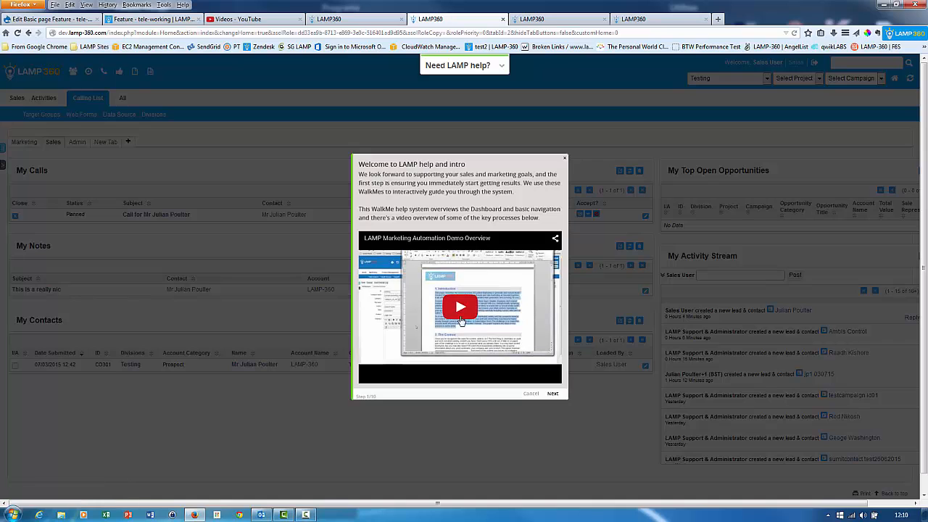
left_click(558, 397)
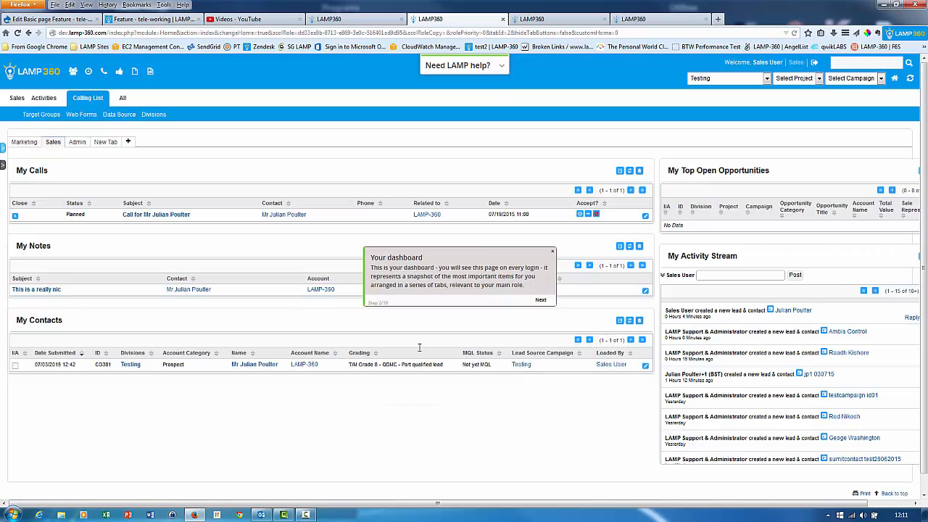
left_click(541, 300)
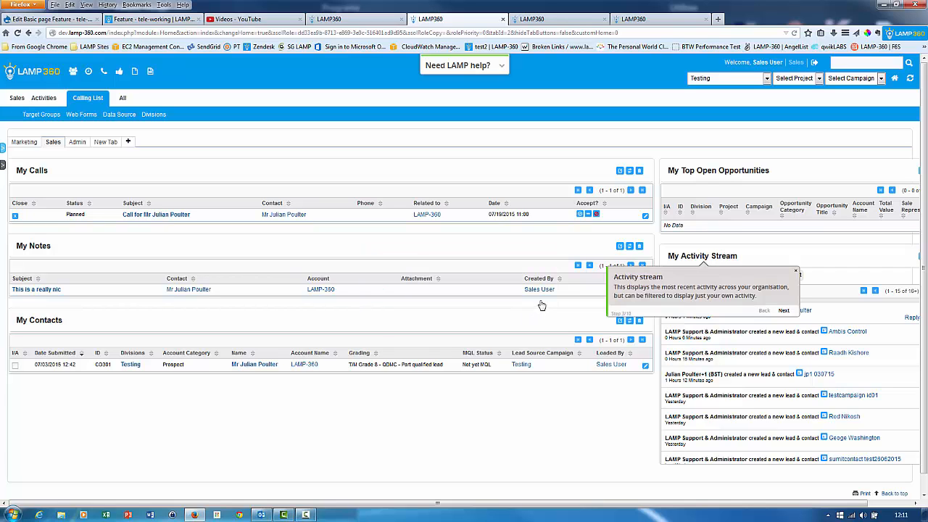
left_click(798, 274)
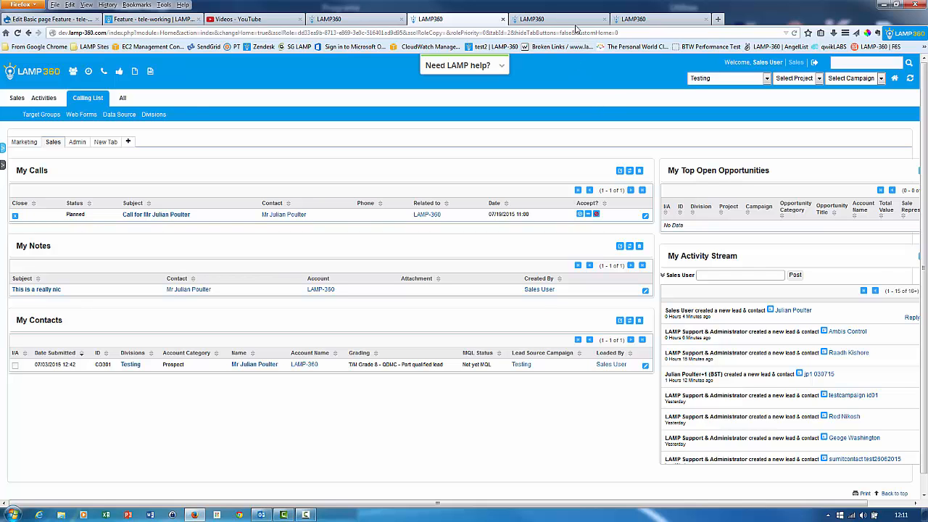
Switch to the Target Groups list and open the details of target group TARGET7.
left_click(574, 26)
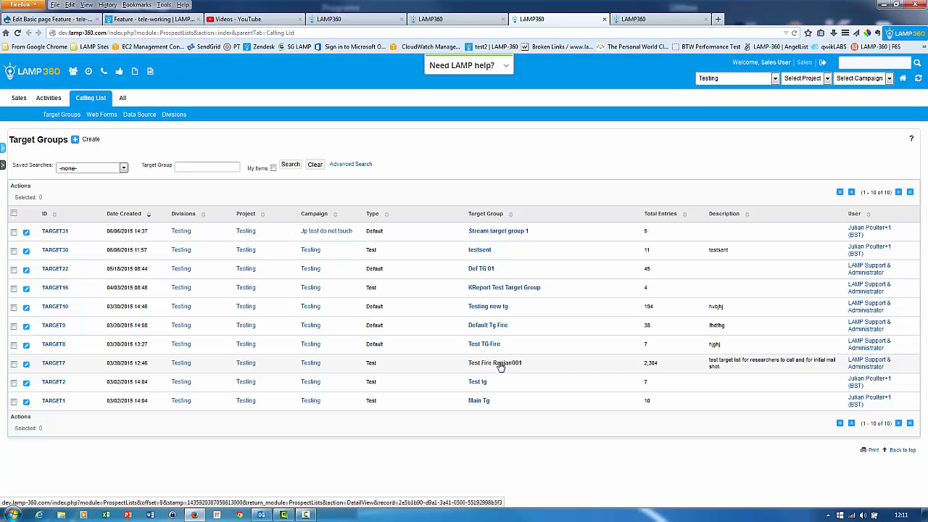
left_click(490, 307)
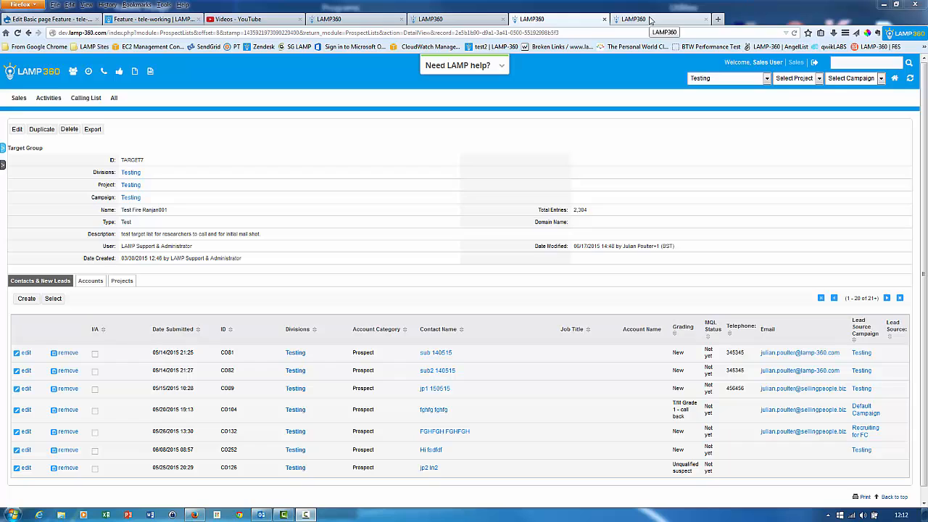
Switch to the open contact record and look through its campaign responses, activities, web activity and notes.
left_click(650, 20)
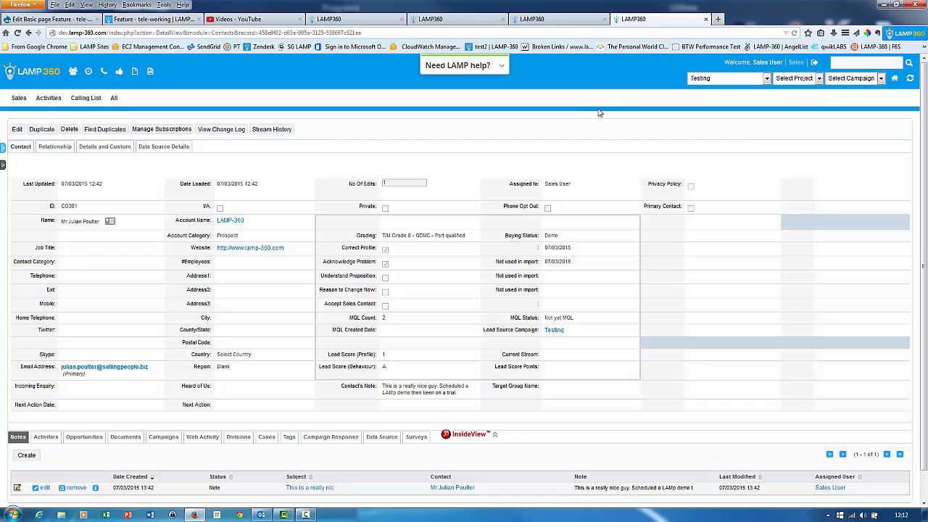
scroll(599, 112, "down", 1)
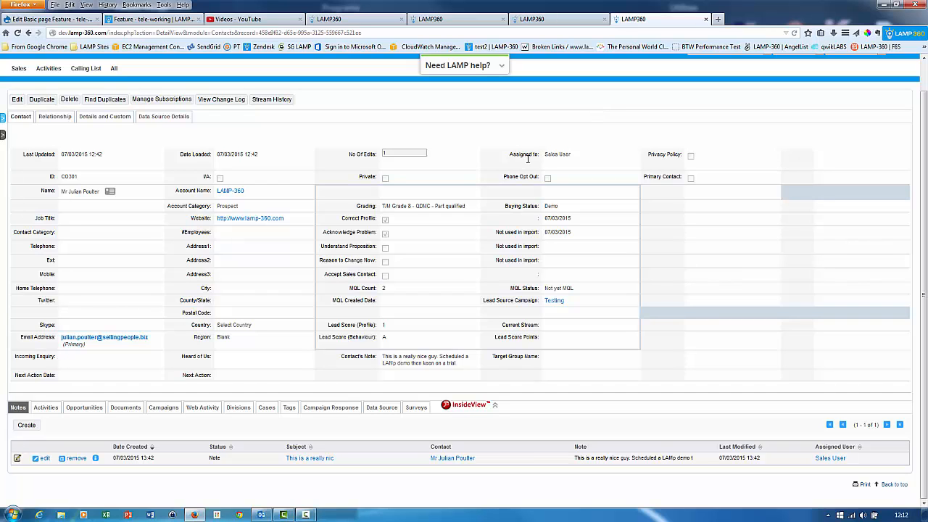
left_click(356, 409)
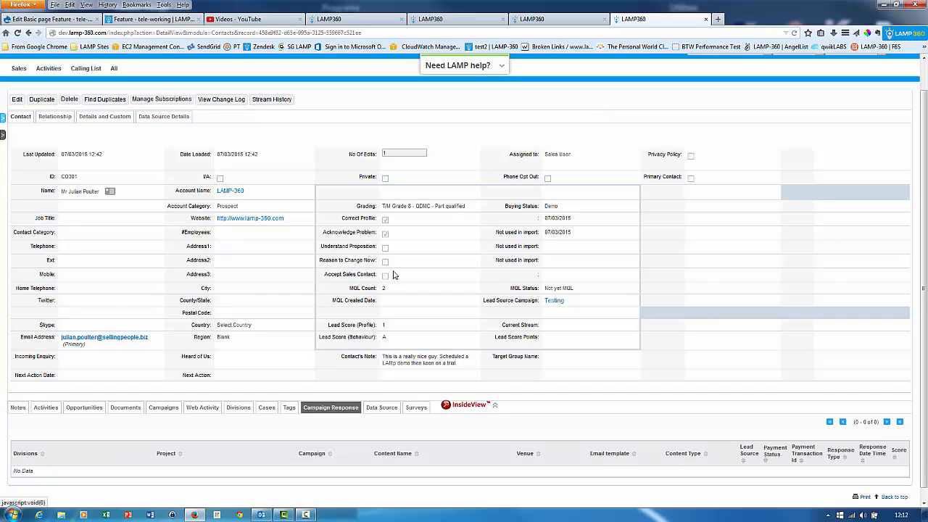
scroll(464, 435, "down", 1)
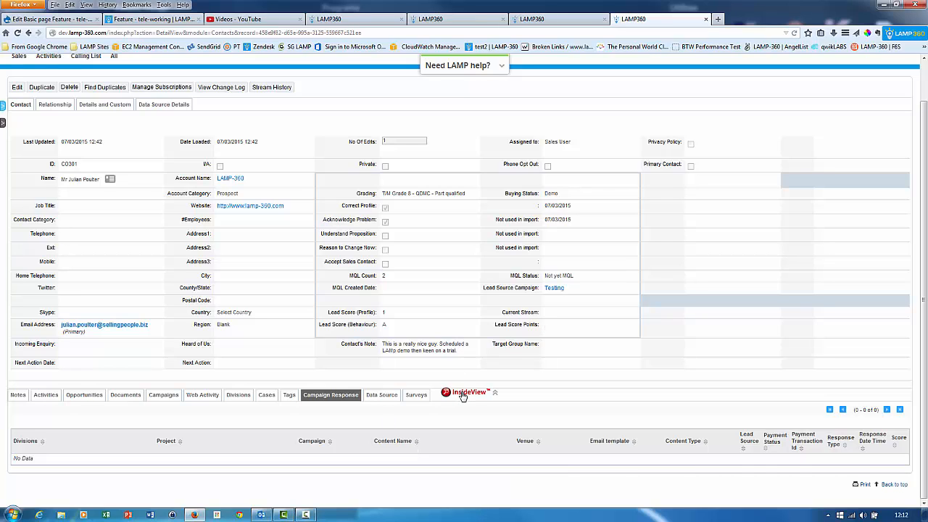
left_click(47, 398)
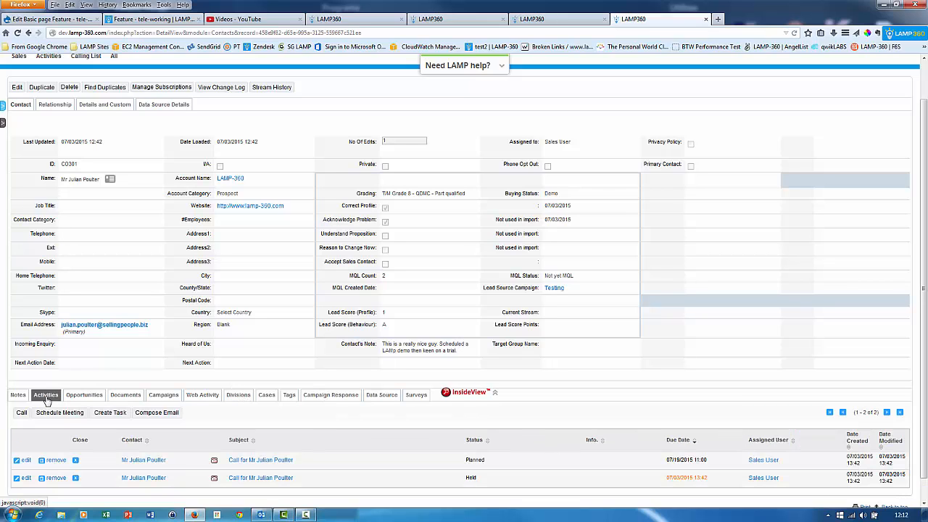
left_click(190, 395)
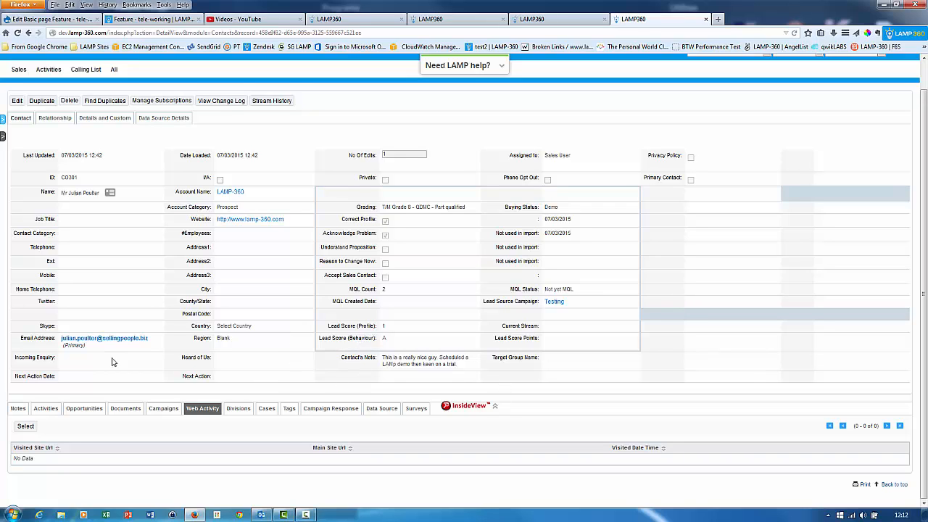
left_click(39, 409)
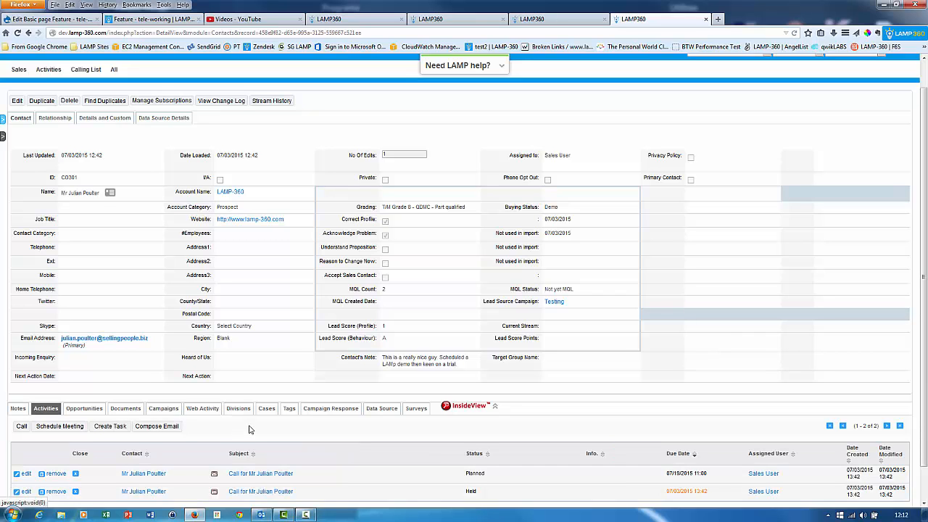
scroll(251, 430, "down", 1)
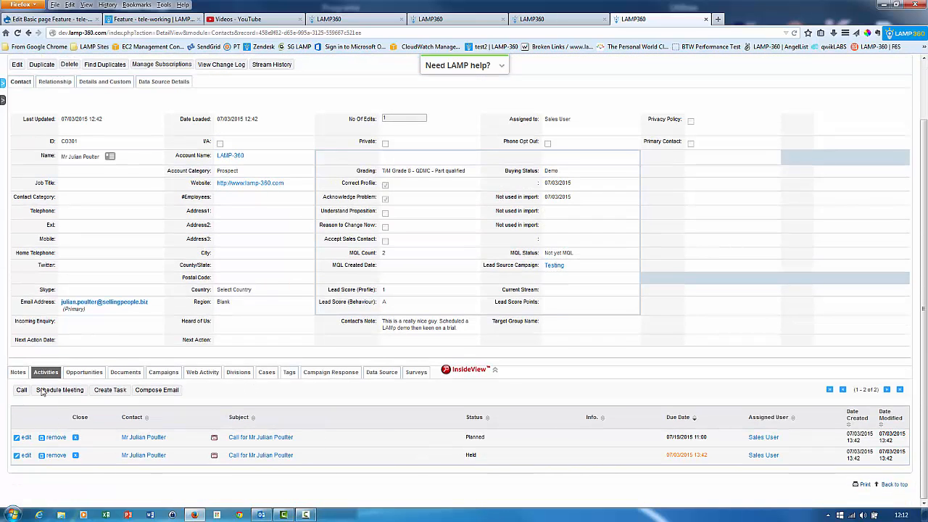
left_click(22, 374)
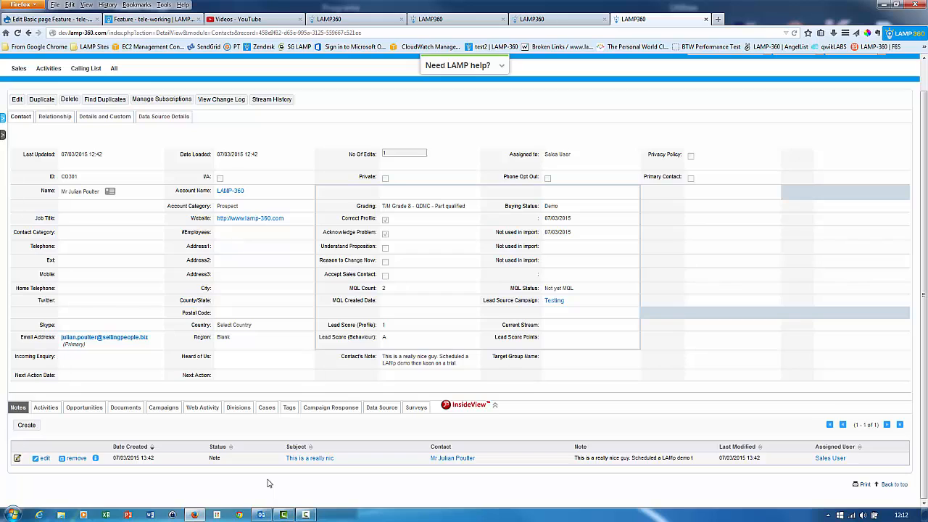
Examine the contact's InsideView profile, including the Twitter and Facebook details, and close it.
left_click(462, 409)
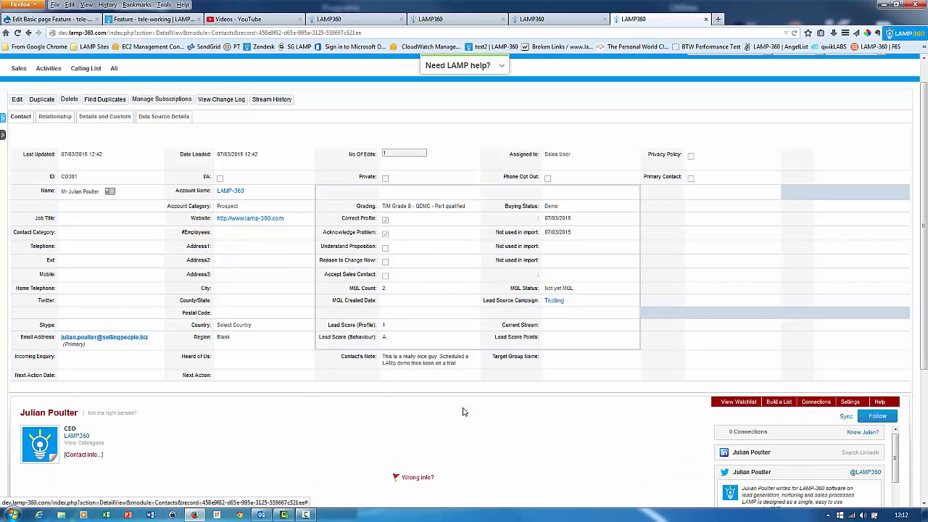
scroll(566, 340, "down", 3)
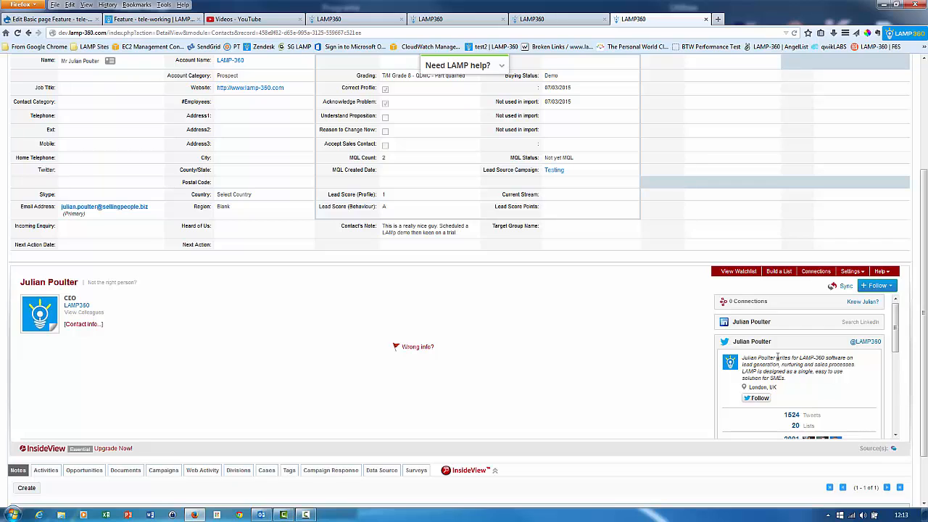
scroll(778, 357, "down", 1)
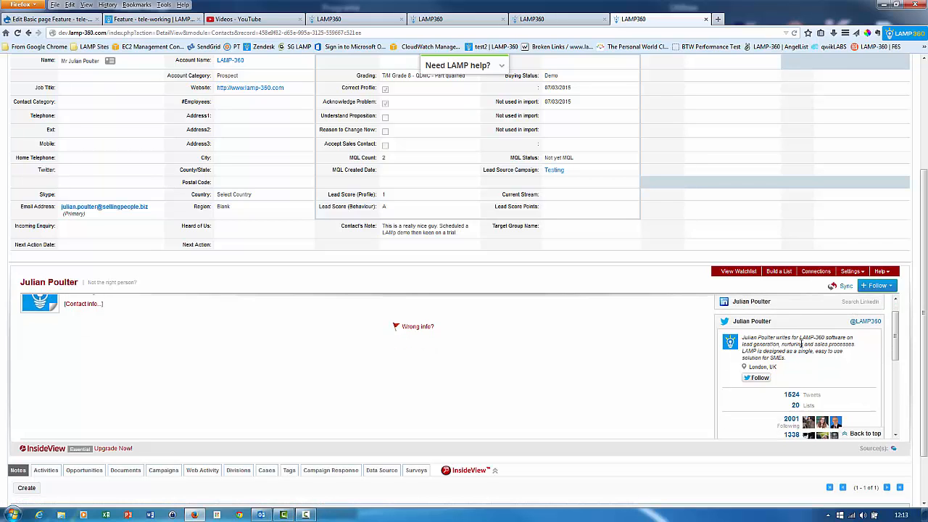
scroll(801, 348, "down", 2)
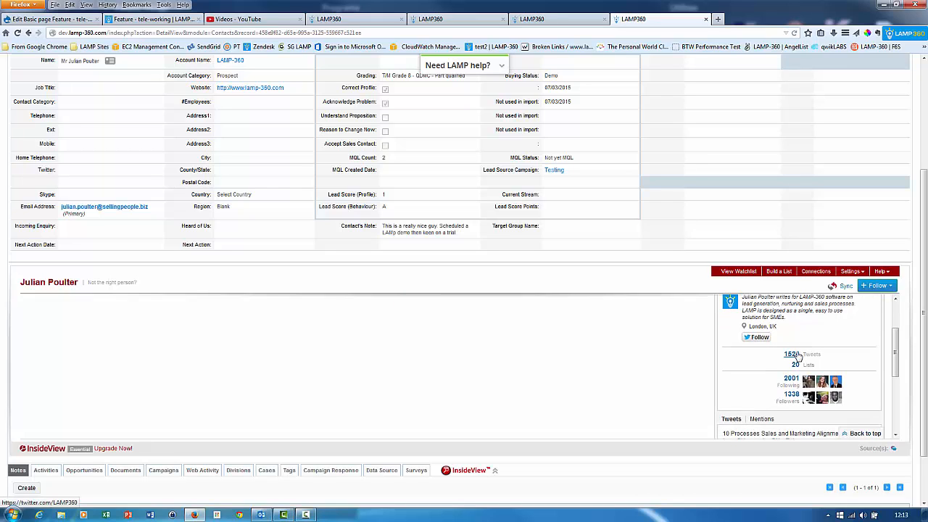
scroll(798, 355, "down", 2)
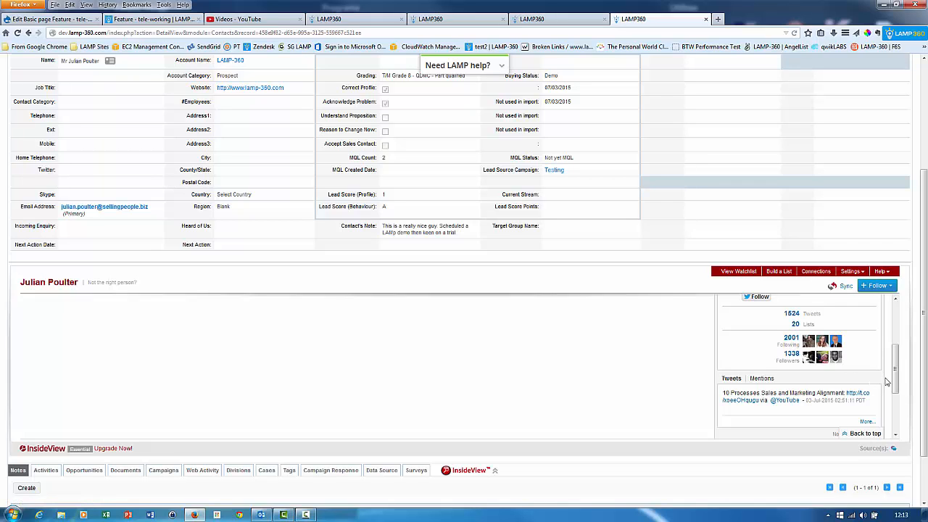
scroll(886, 381, "down", 1)
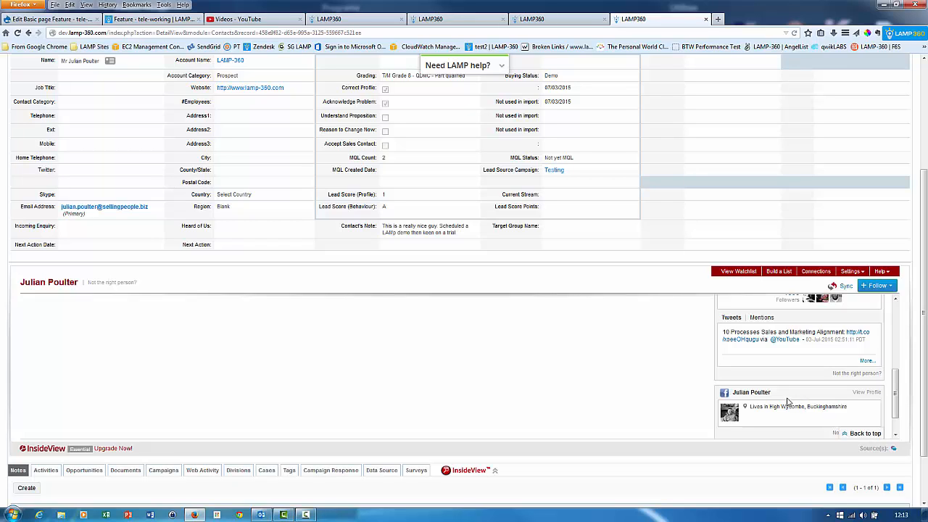
left_click(889, 285)
left_click(473, 470)
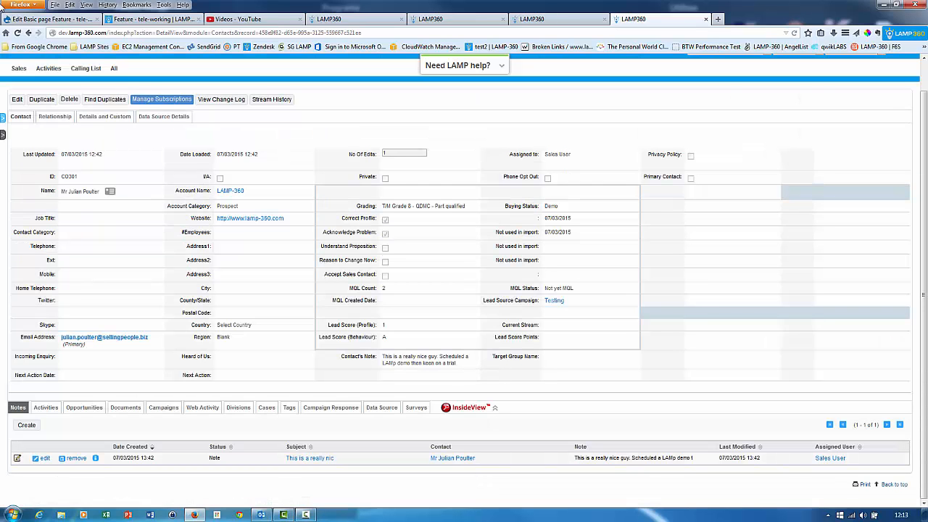
Open the contact record for editing and review the available Grading options.
left_click(17, 99)
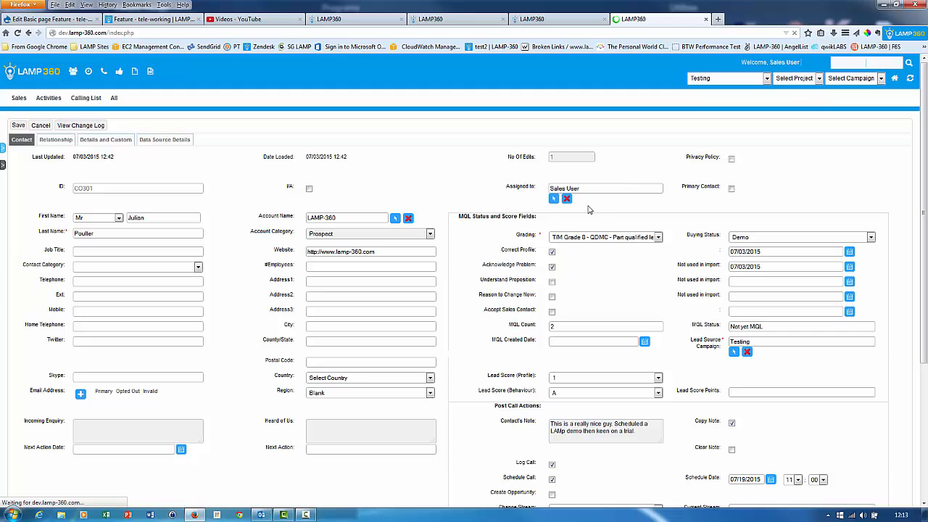
left_click(607, 236)
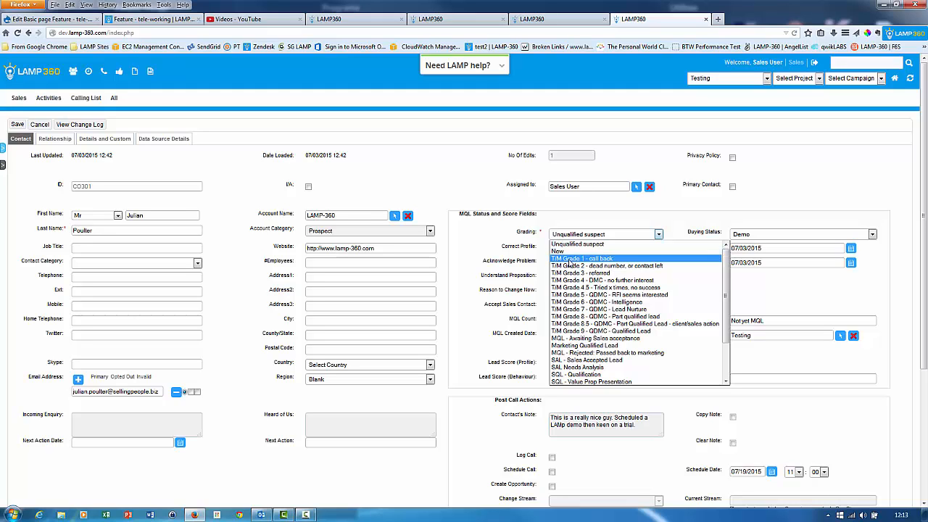
scroll(571, 264, "down", 2)
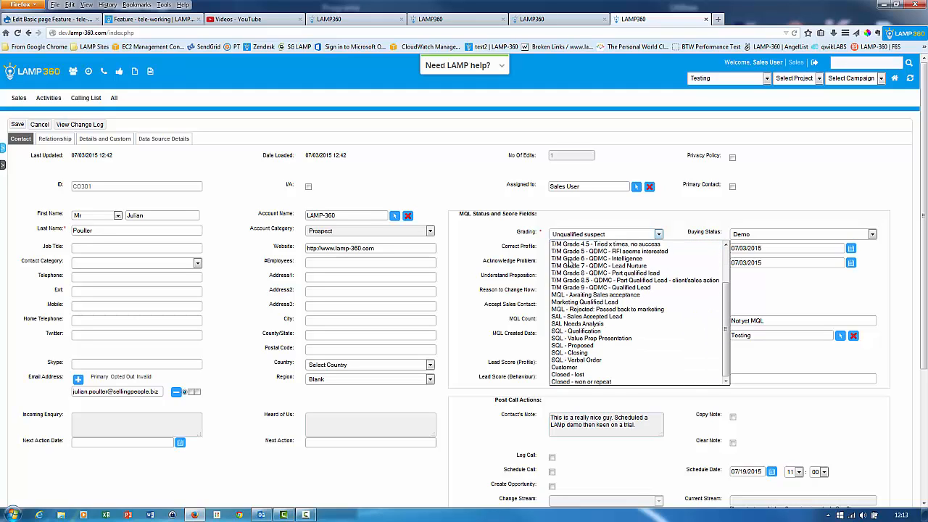
left_click(579, 211)
Mark the Understand Proposition, Reason to Change Now and Accept Sales Contact criteria as met for the contact.
scroll(579, 211, "down", 2)
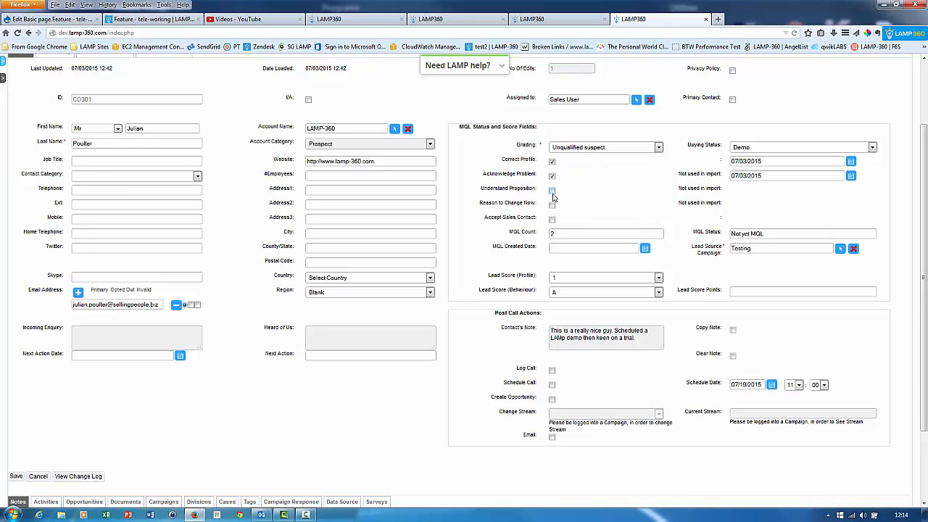
left_click(552, 191)
left_click(553, 207)
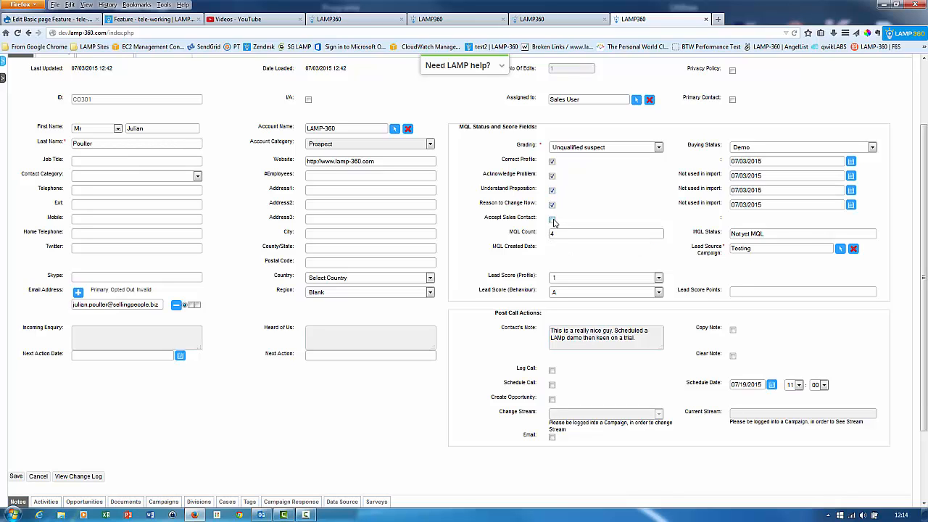
left_click(553, 220)
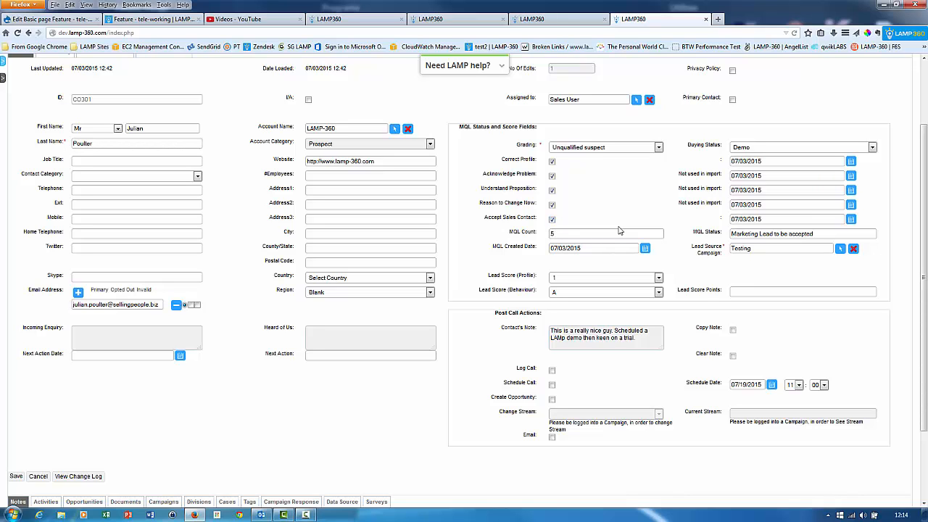
Enlarge the Contact's Note text box in the Post Call Actions section.
scroll(619, 230, "down", 1)
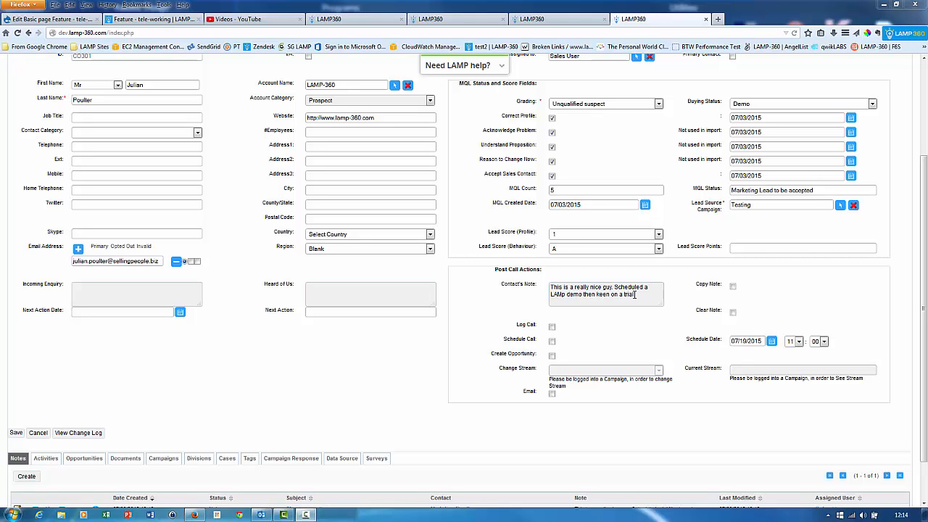
type(".")
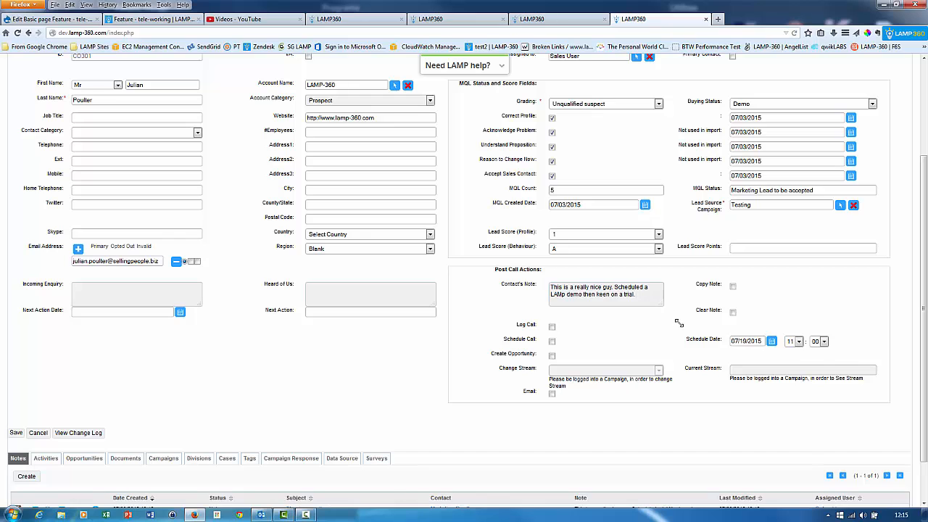
left_click_drag(659, 304, 662, 324)
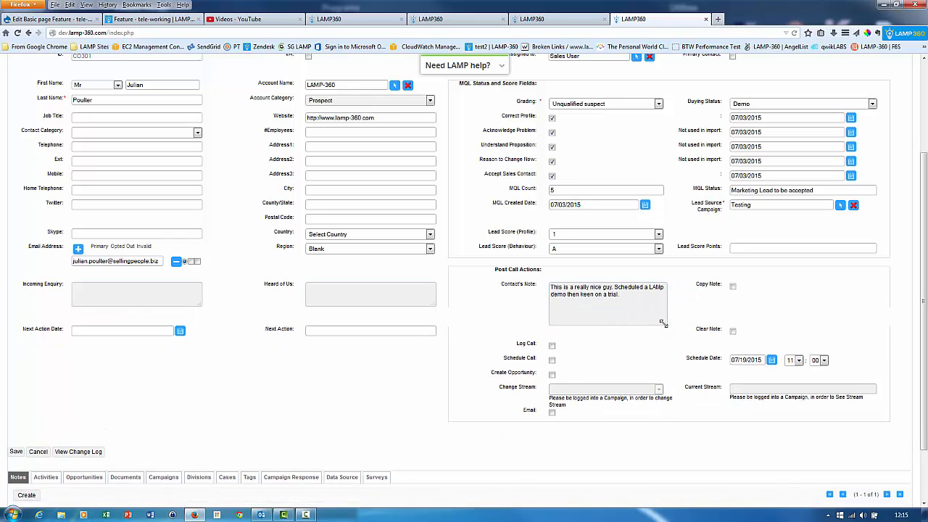
Enable Copy Note and Log Call in the contact's Post Call Actions.
left_click(732, 287)
scroll(620, 337, "down", 2)
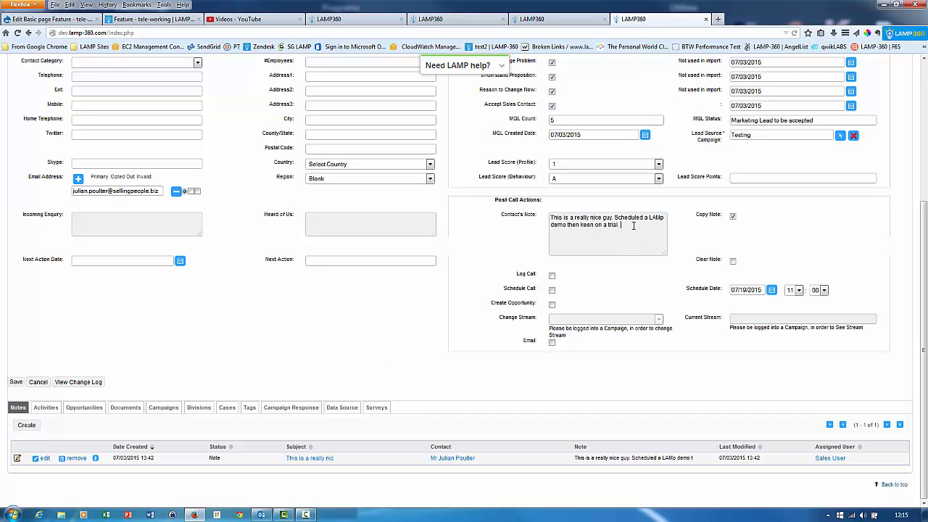
left_click(552, 276)
Examine the calls listed in the contact's activities.
left_click(42, 407)
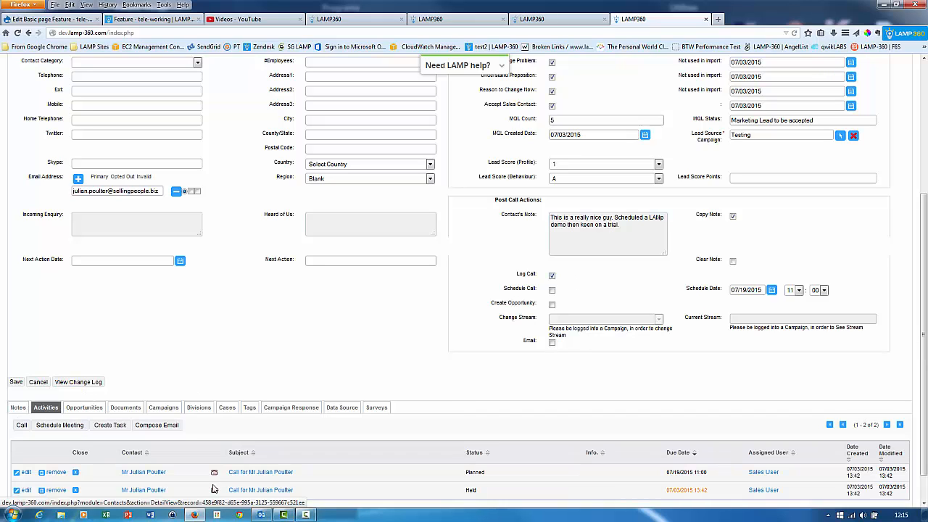
right_click(241, 477)
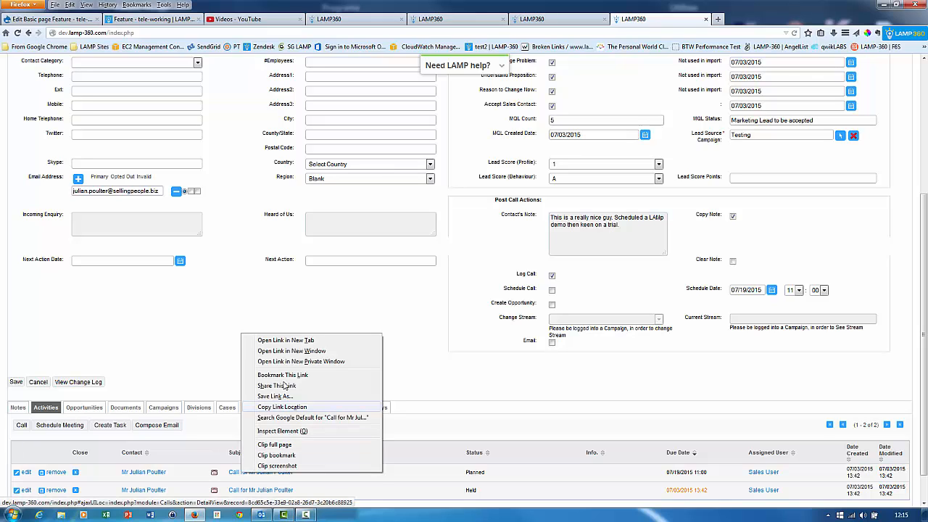
left_click(319, 319)
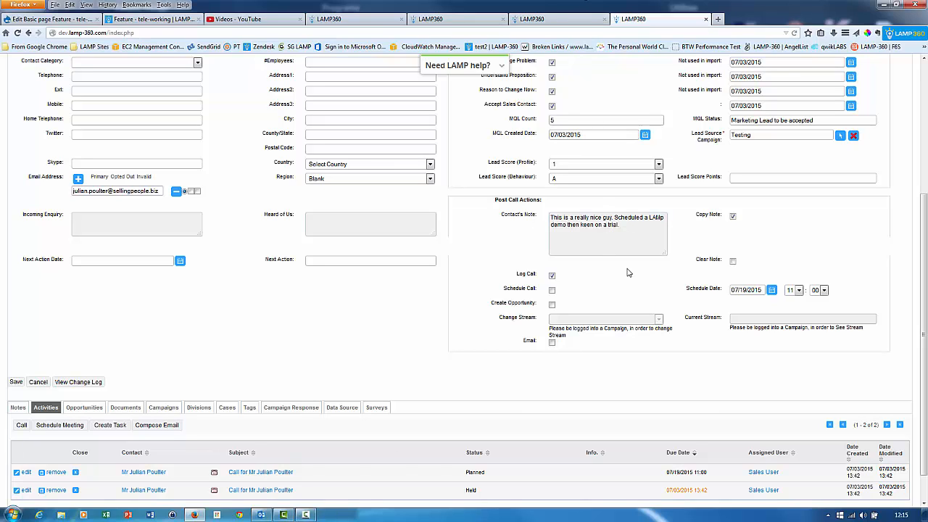
Enable Schedule Call for the contact and set its schedule date to 07/26/2015.
left_click(552, 290)
left_click(772, 290)
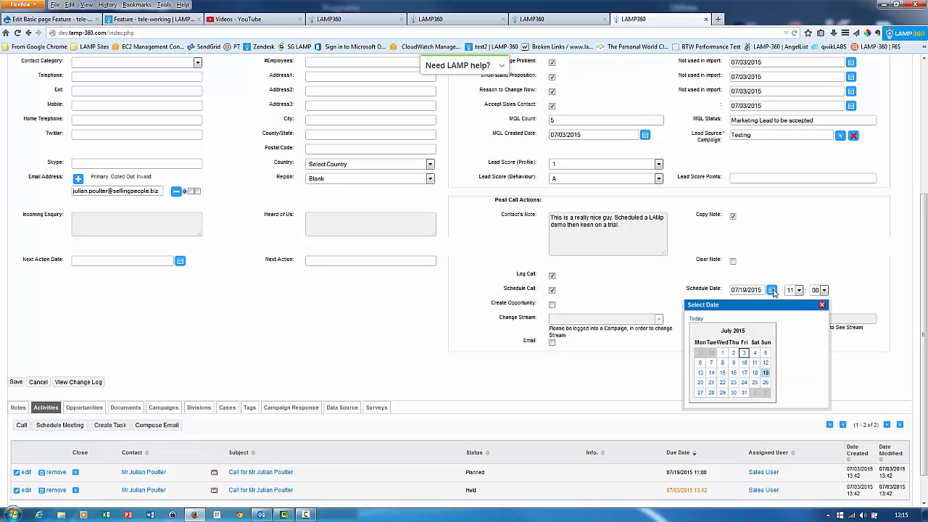
left_click(768, 387)
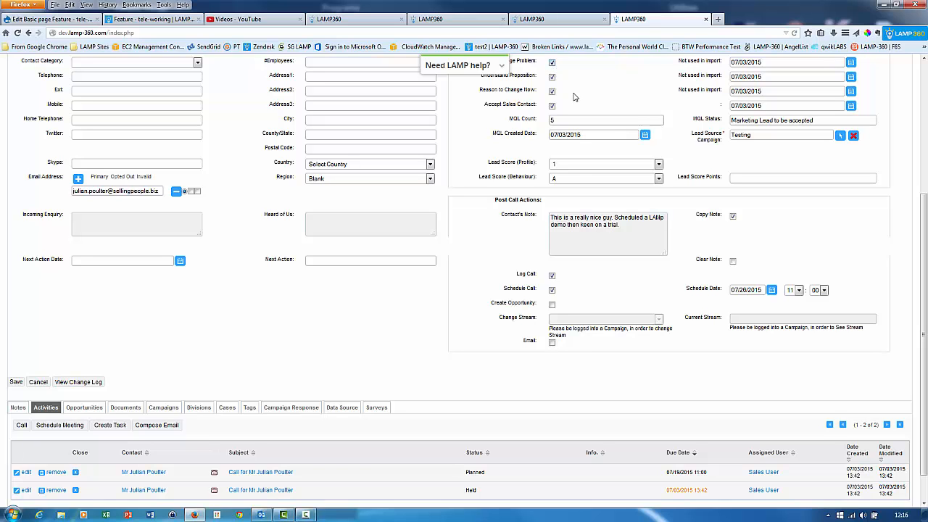
Examine the contact's opportunities alongside the qualification criteria and the Create Opportunity and Change Stream options.
scroll(575, 98, "up", 1)
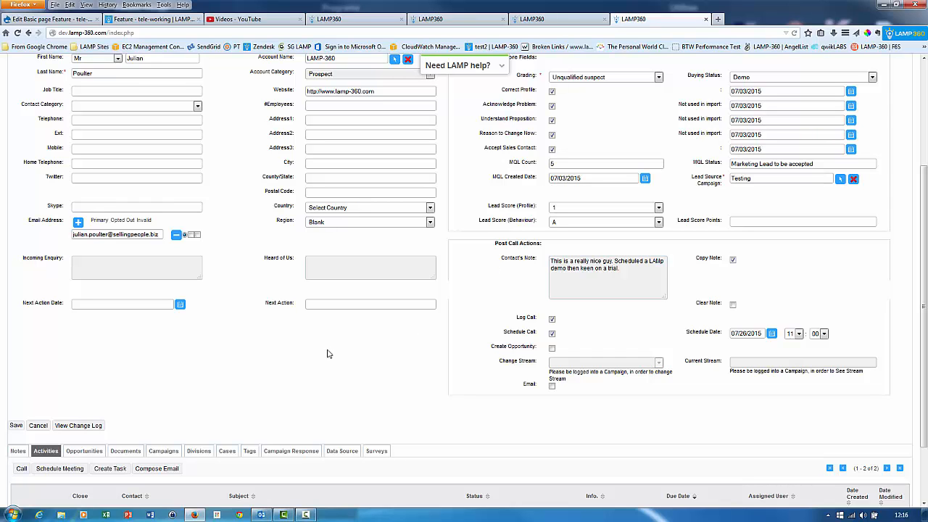
left_click(86, 452)
scroll(150, 399, "down", 1)
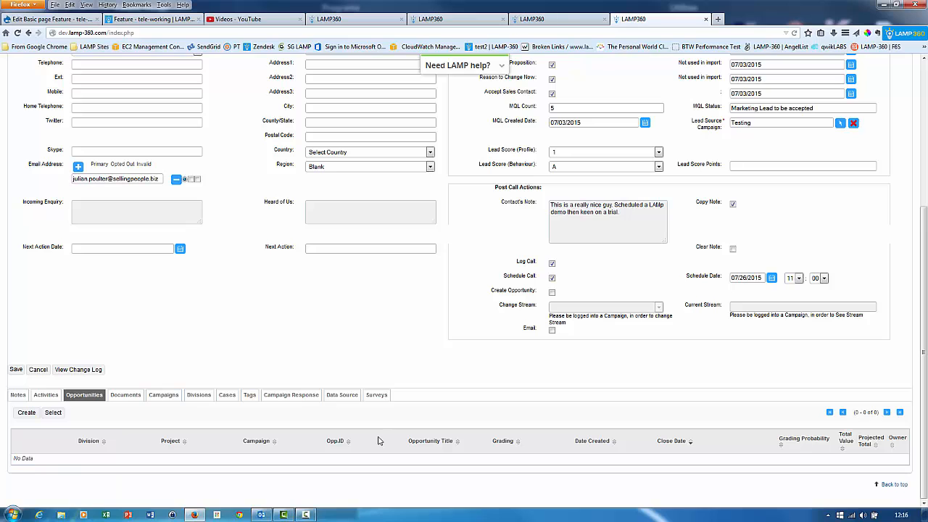
scroll(453, 352, "up", 3)
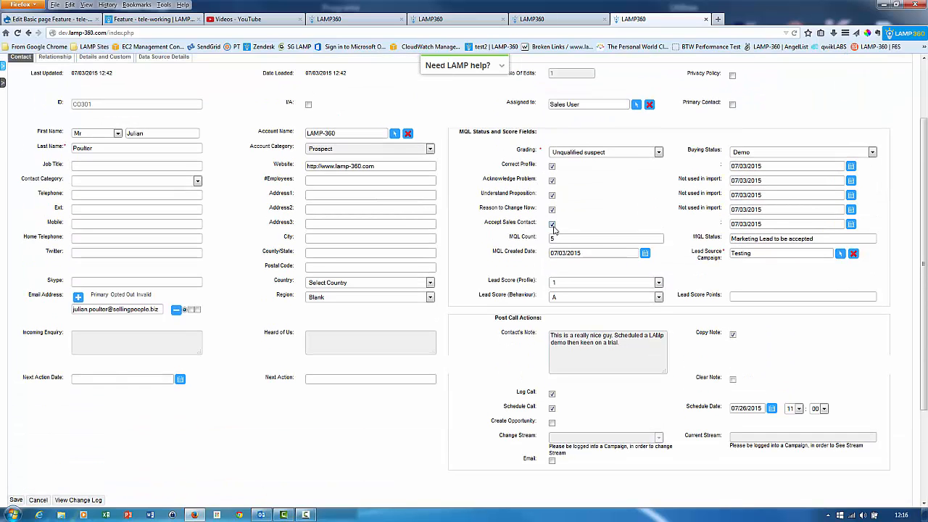
scroll(557, 297, "down", 2)
scroll(558, 297, "down", 1)
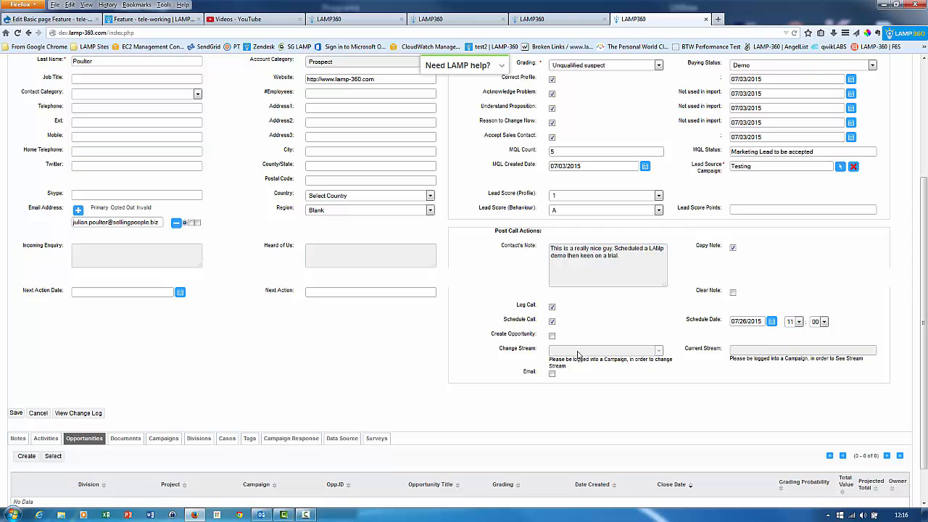
scroll(578, 355, "up", 2)
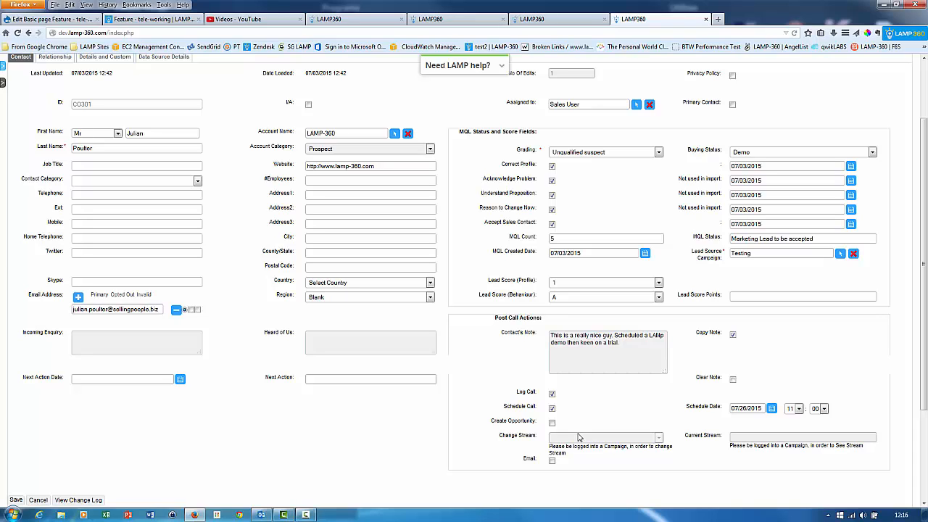
Enable the Email post-call action and check the From options in the new message to the contact.
left_click(551, 461)
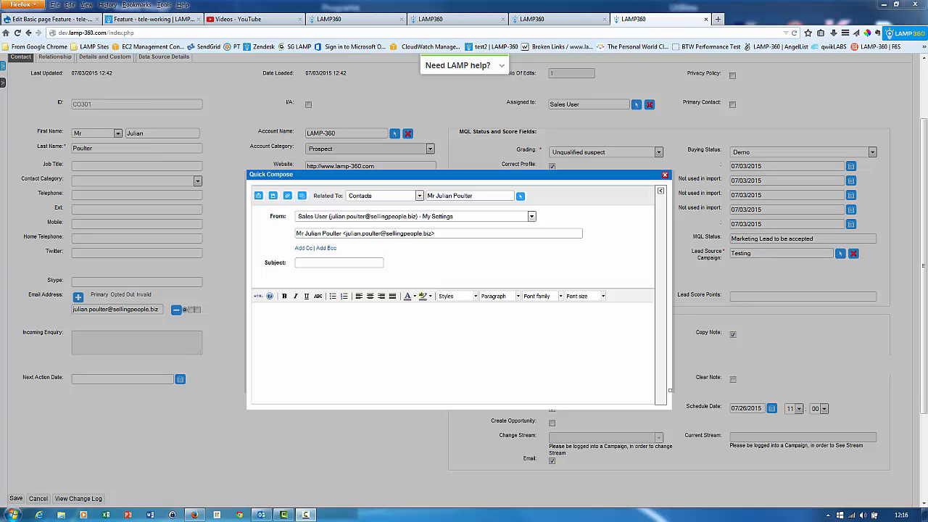
left_click(478, 219)
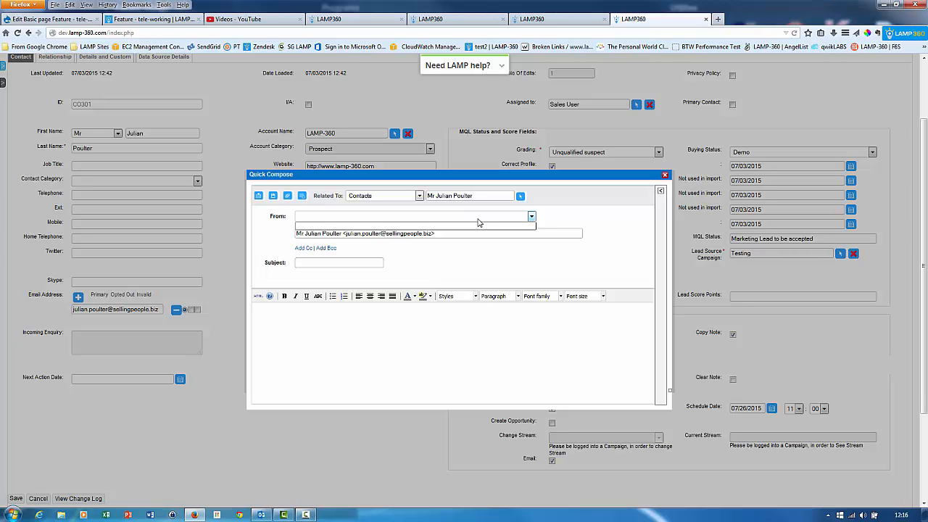
left_click(554, 213)
left_click(532, 217)
left_click(533, 217)
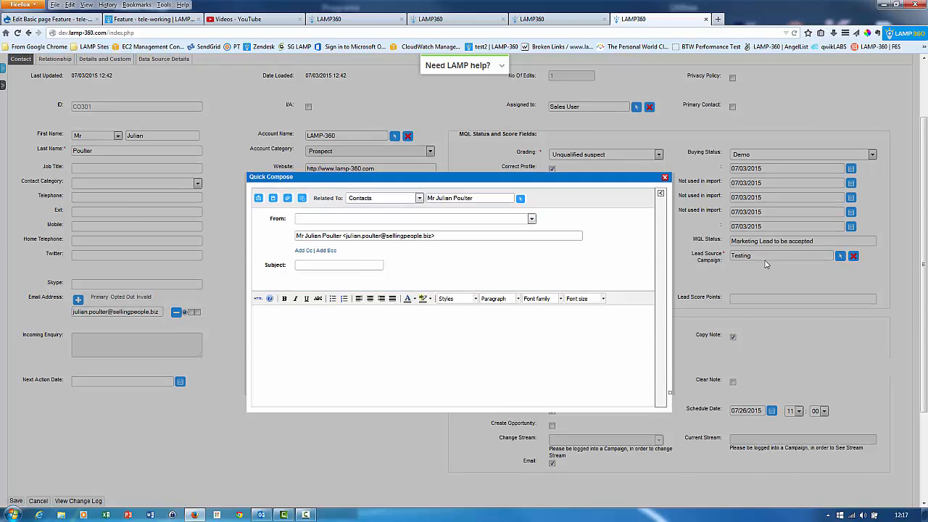
scroll(765, 264, "up", 2)
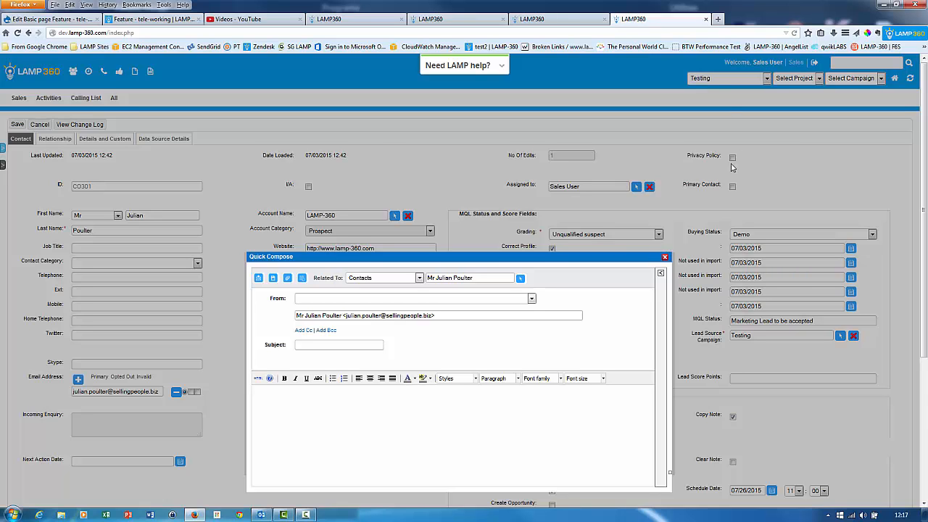
scroll(732, 167, "down", 2)
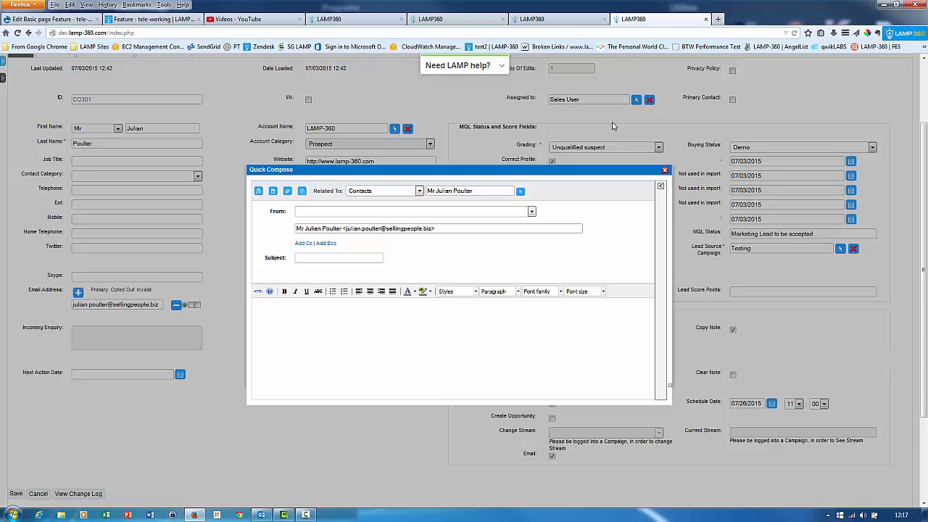
Apply the "Opt-in confirmation email (Responsive)" template to the message in Quick Compose.
left_click(661, 188)
left_click(599, 209)
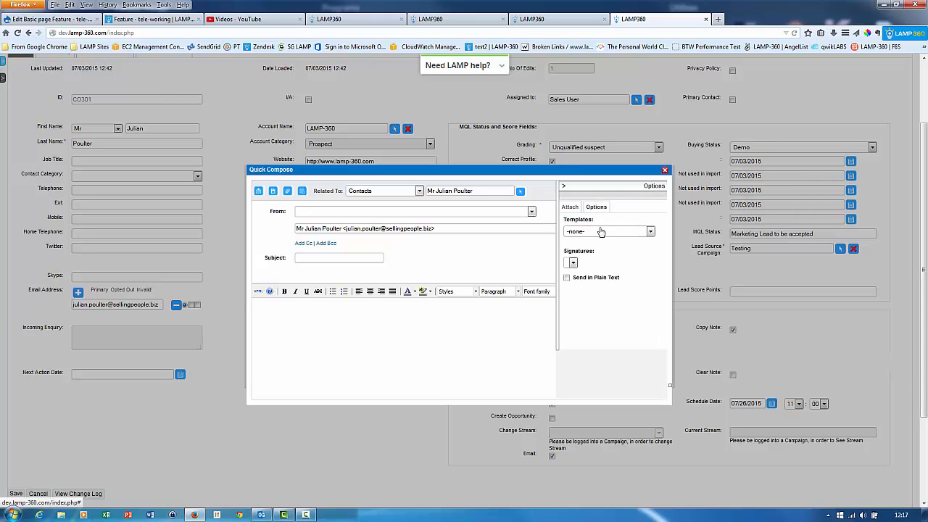
left_click(594, 232)
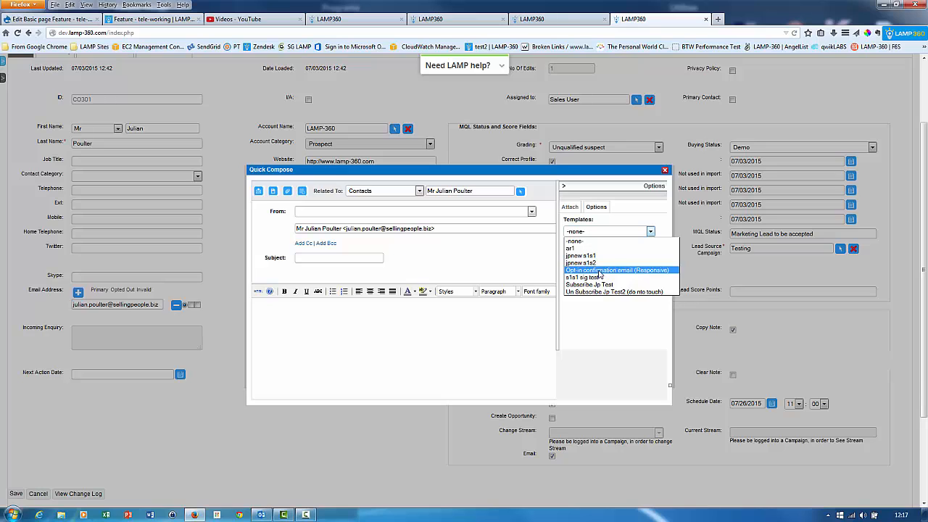
left_click(600, 271)
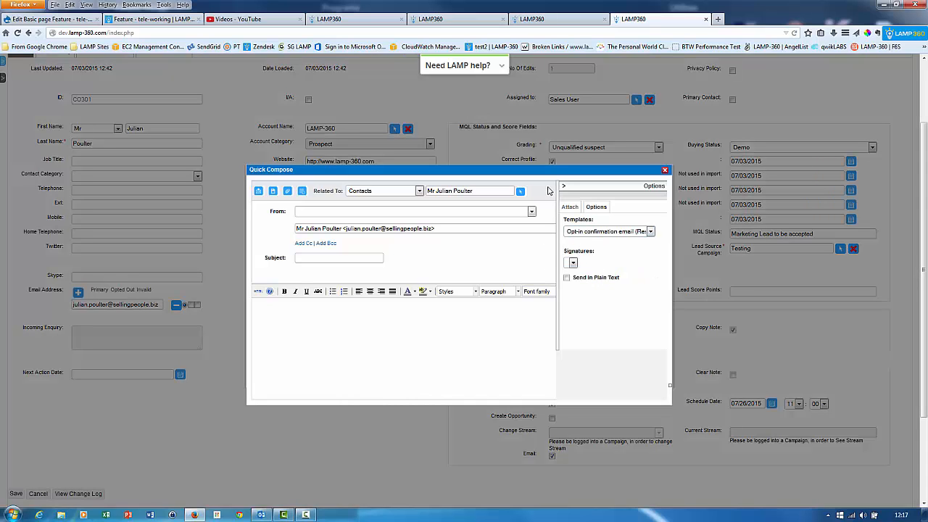
Examine the templated email's content from header to footer and close the message without sending it.
left_click_drag(549, 172, 506, 200)
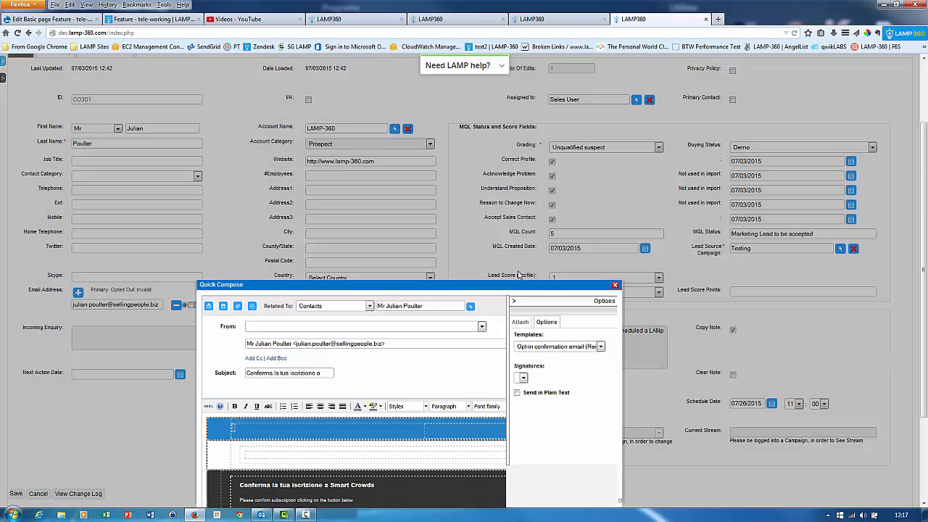
left_click_drag(508, 285, 515, 154)
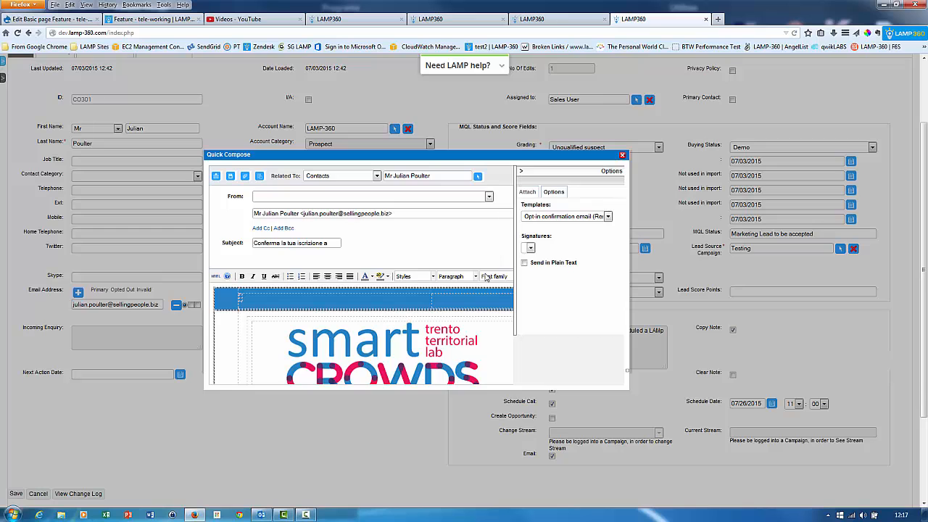
scroll(486, 278, "down", 3)
scroll(464, 220, "down", 6)
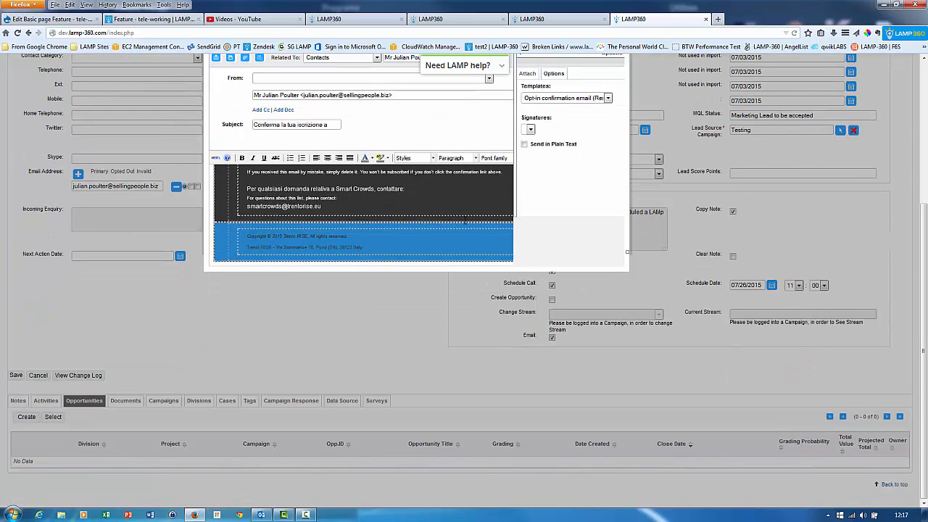
scroll(464, 220, "up", 6)
scroll(466, 222, "up", 3)
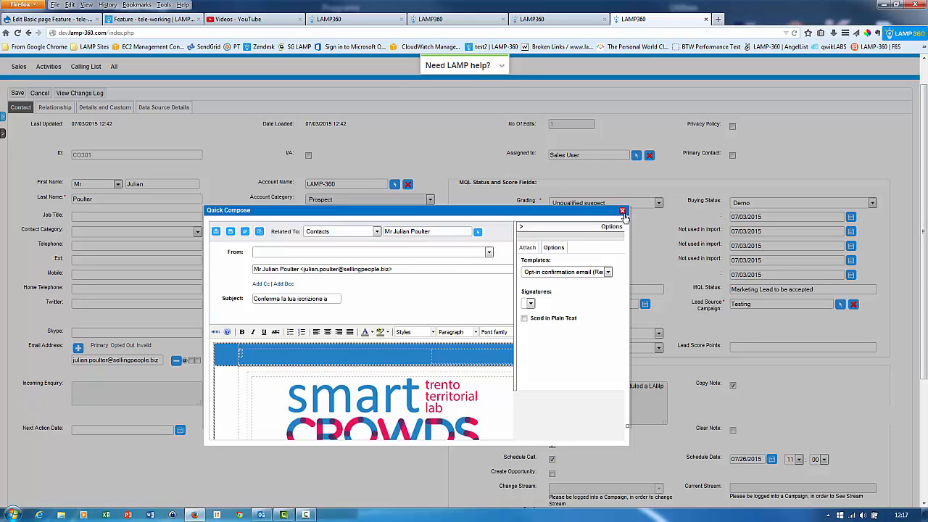
left_click(623, 214)
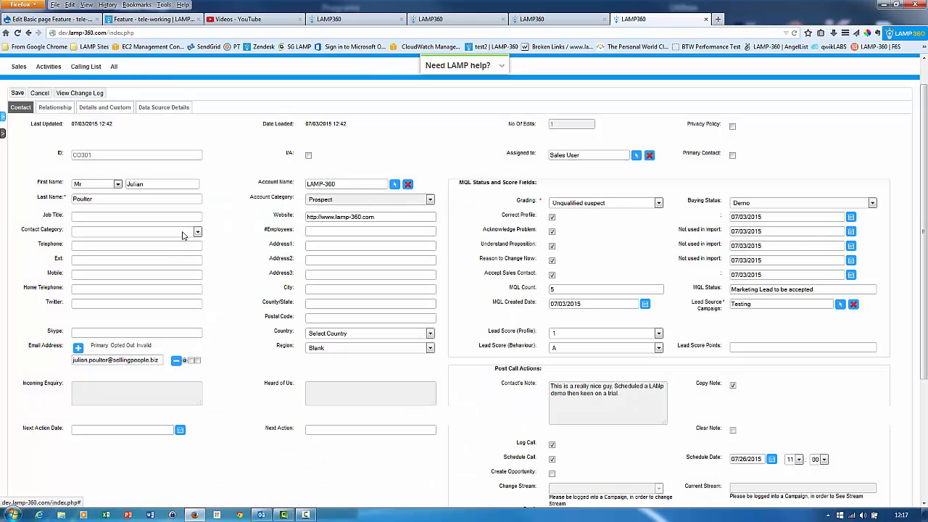
Save the contact record and review its notes, activities and opportunities.
left_click(17, 94)
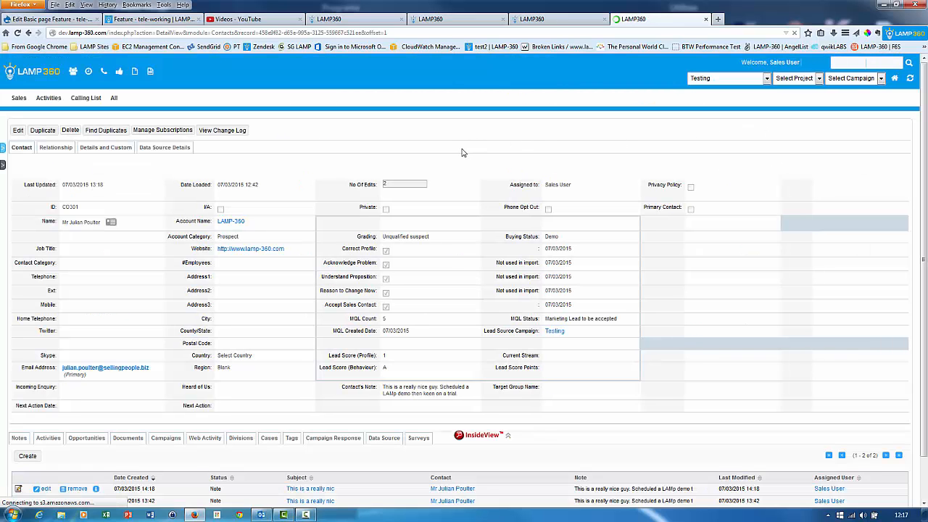
scroll(462, 153, "down", 1)
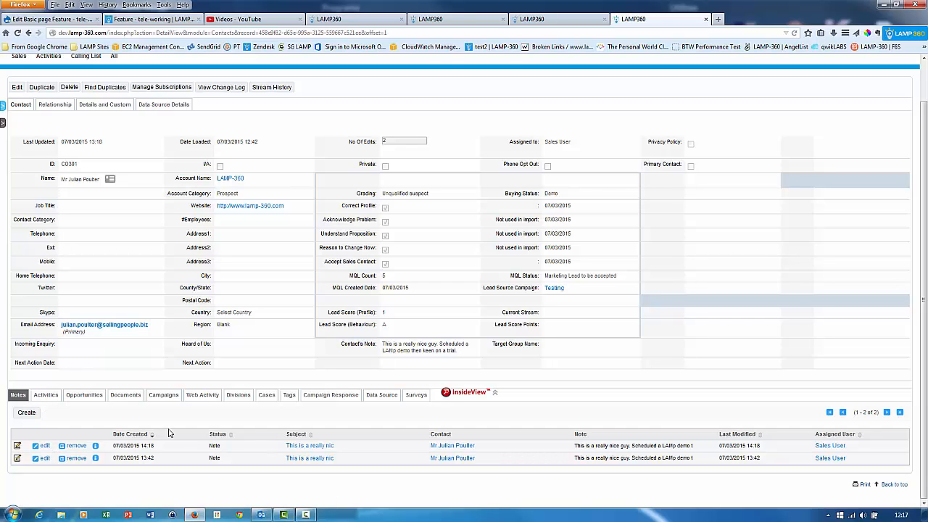
scroll(244, 287, "down", 2)
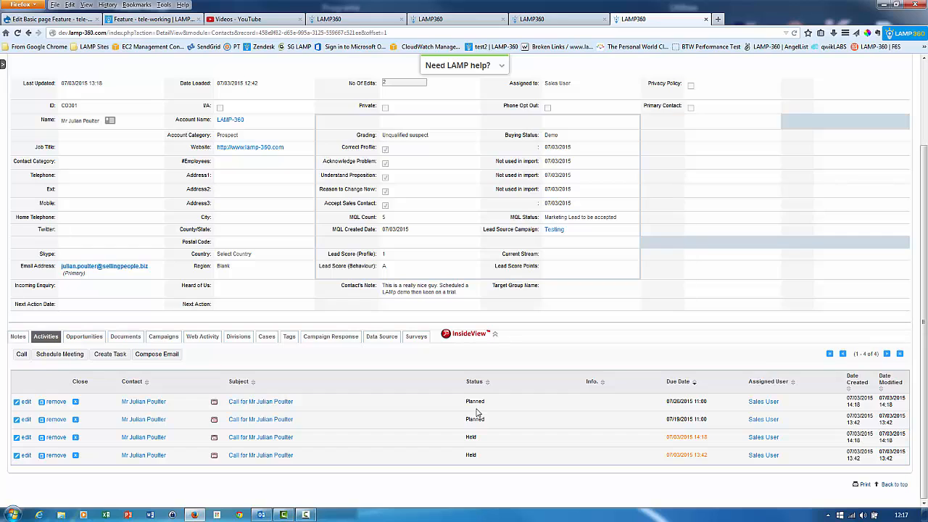
left_click(97, 339)
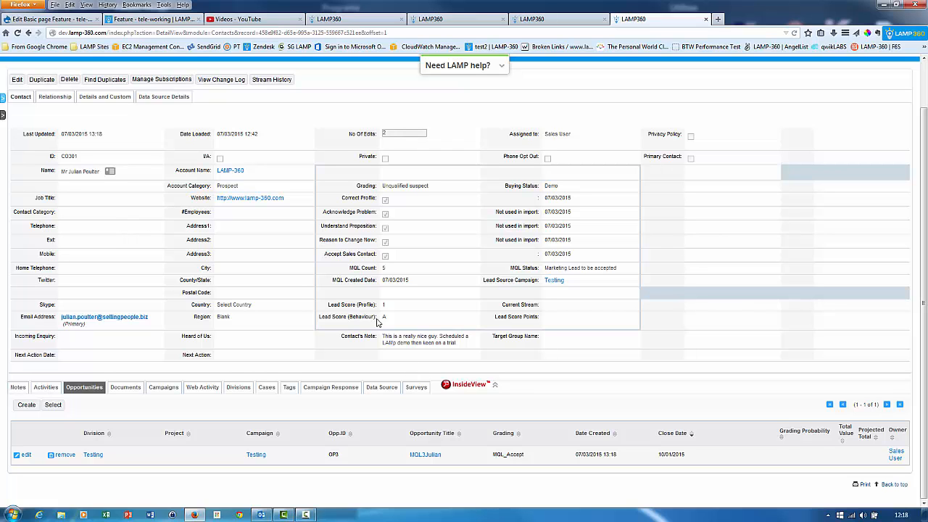
scroll(445, 310, "up", 2)
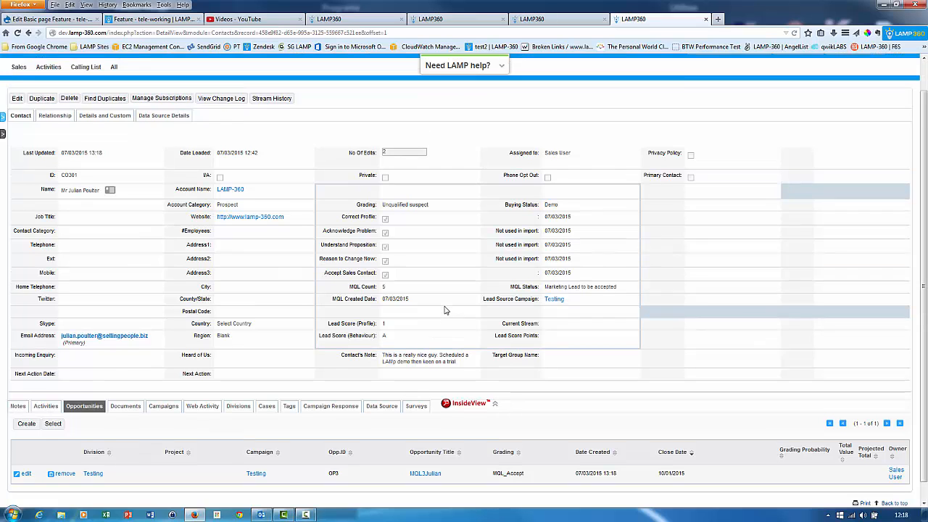